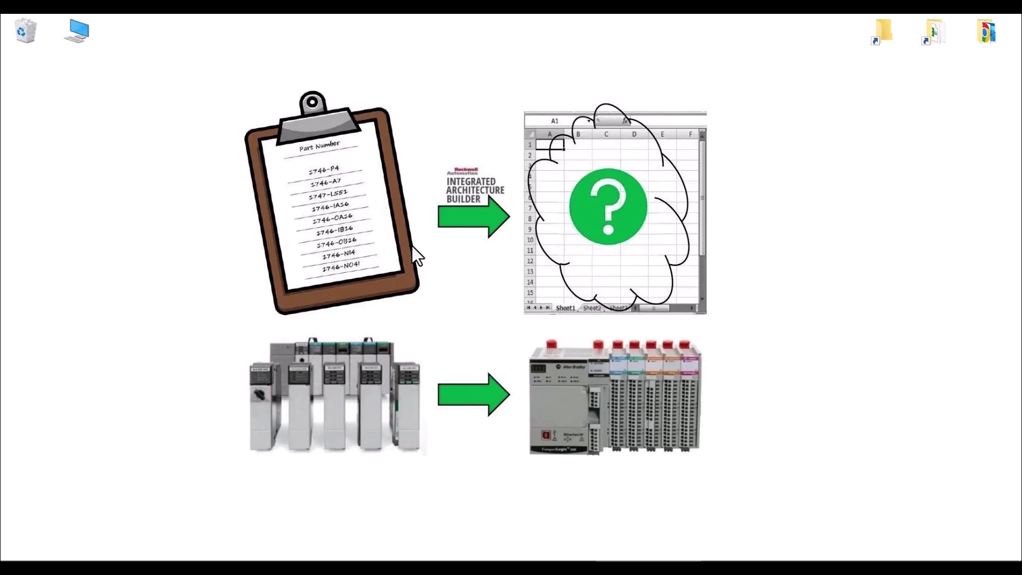
Step: Launch Integrated Architecture Builder from All Programs > Rockwell Software in the Start menu
click(12, 560)
click(34, 517)
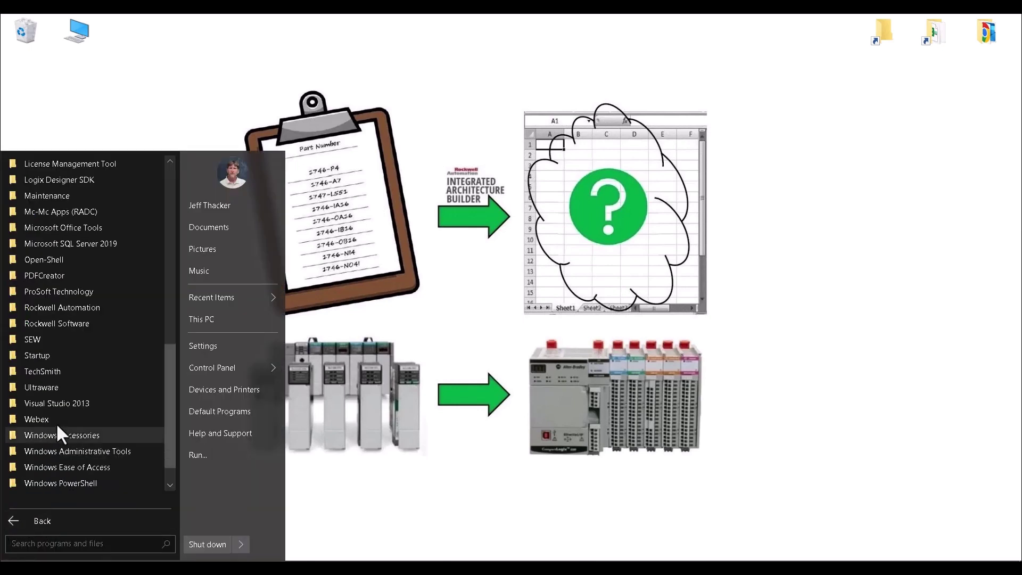
click(87, 324)
click(108, 389)
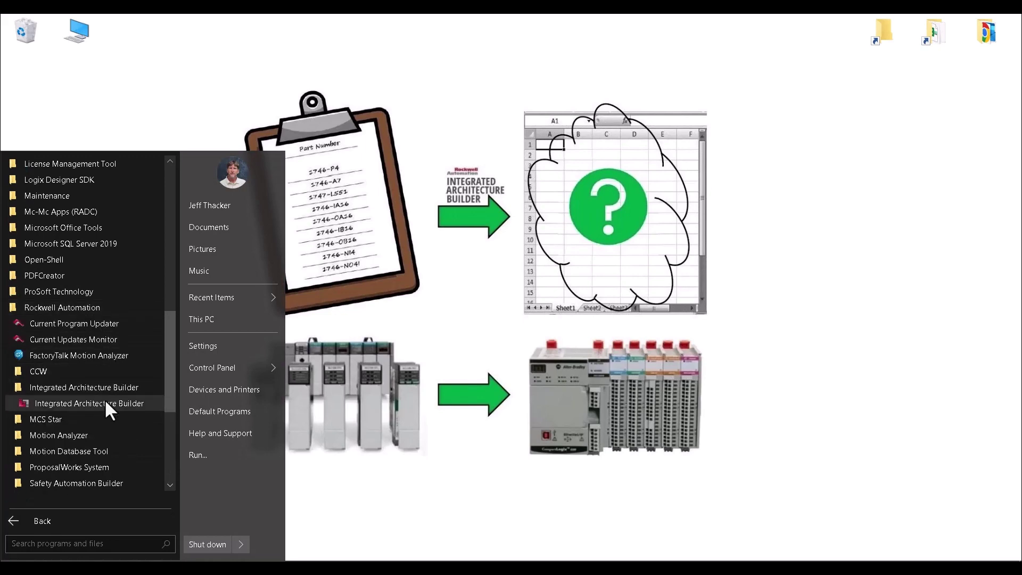
click(109, 406)
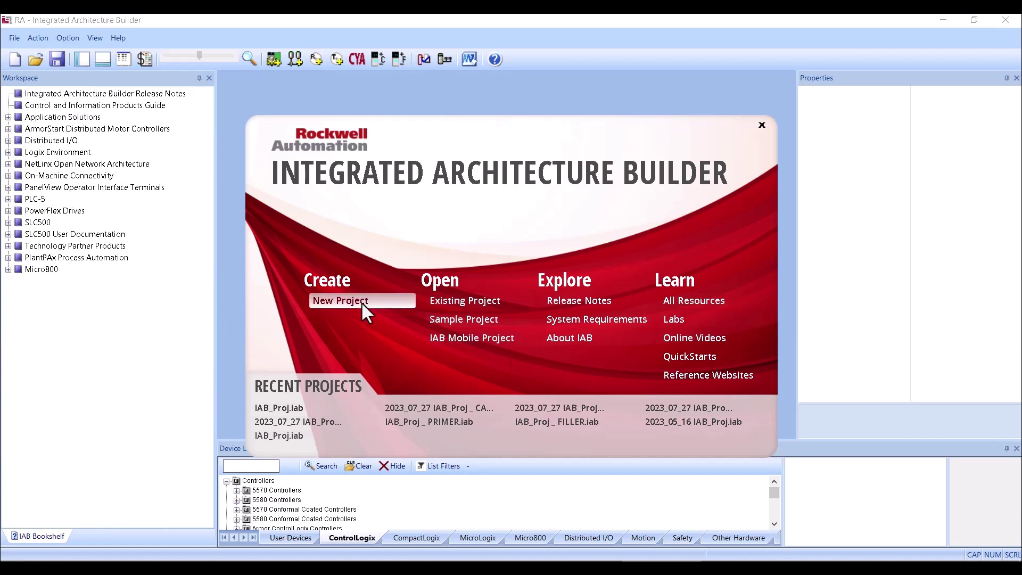
Step: Create new project IAB_Proj from the SLC 500 Migration template under Migration Assistance
click(361, 302)
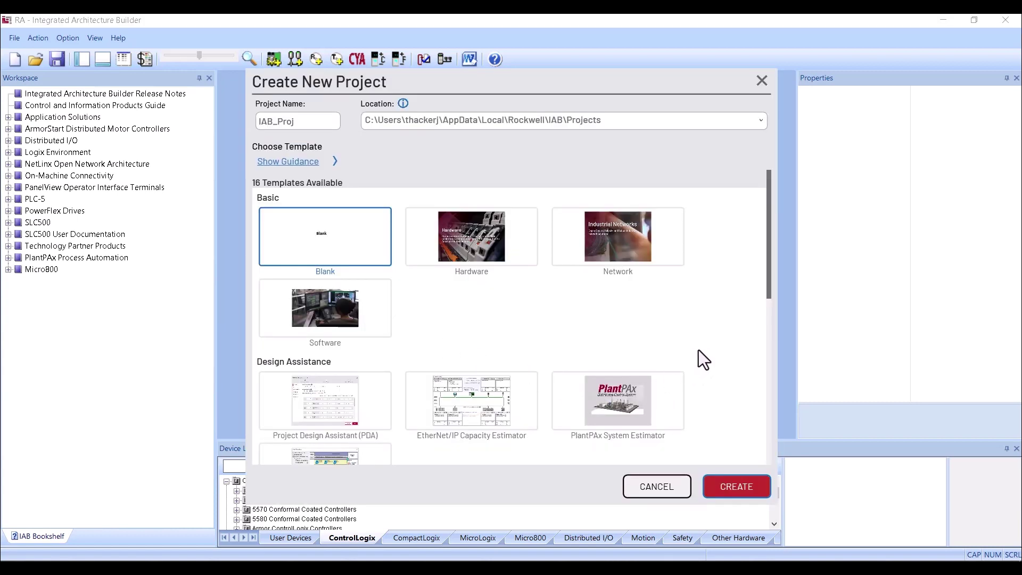
scroll(718, 345, down, 6)
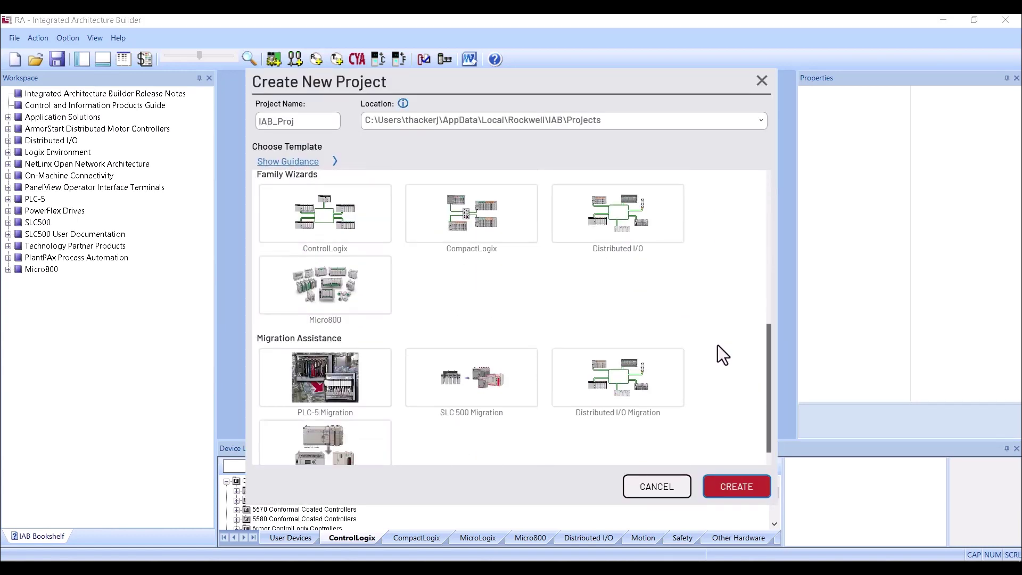
click(494, 372)
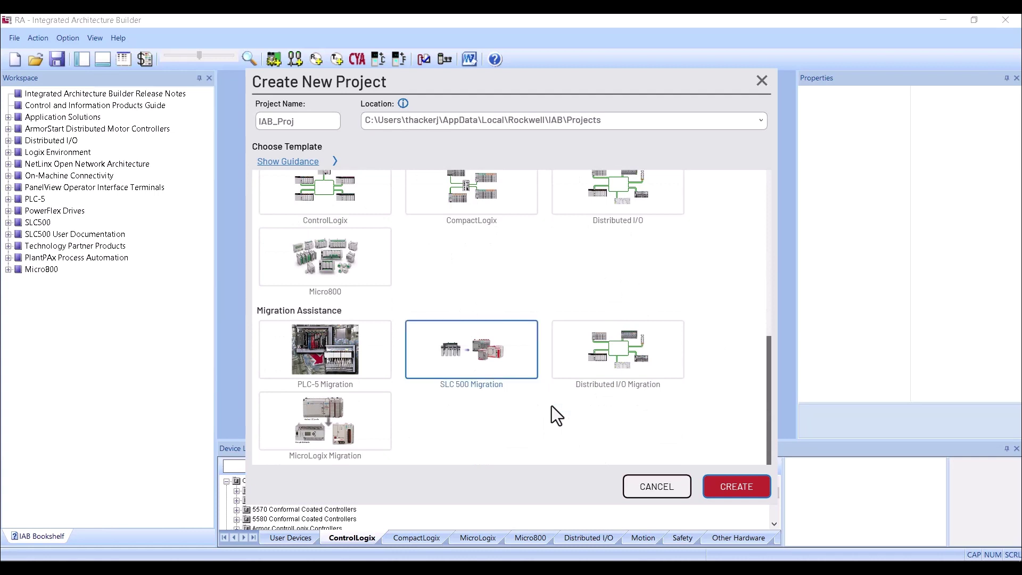
click(730, 484)
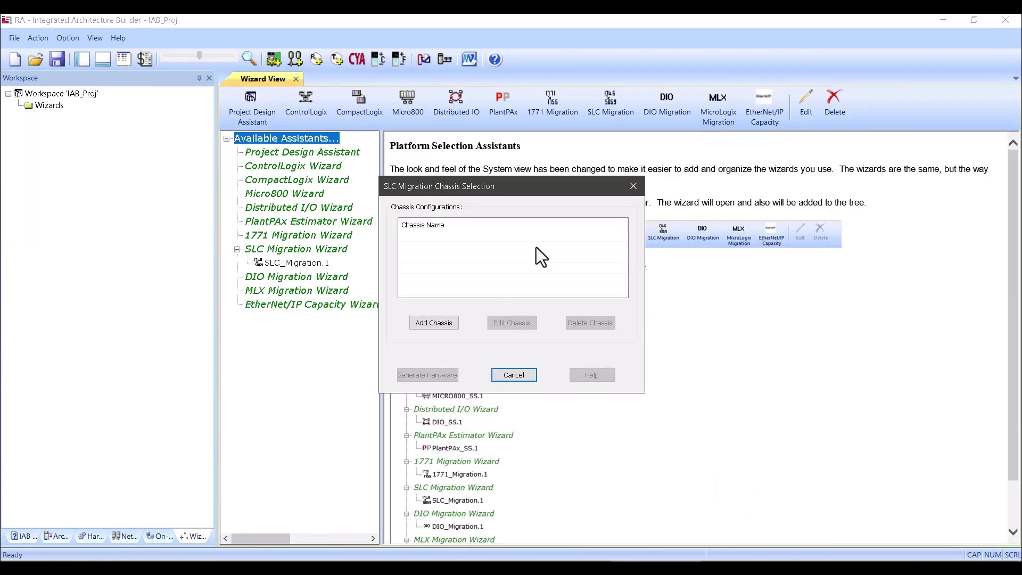
Step: Add chassis SLC001, keeping CompactLogix 5380 as the replacement platform
click(435, 323)
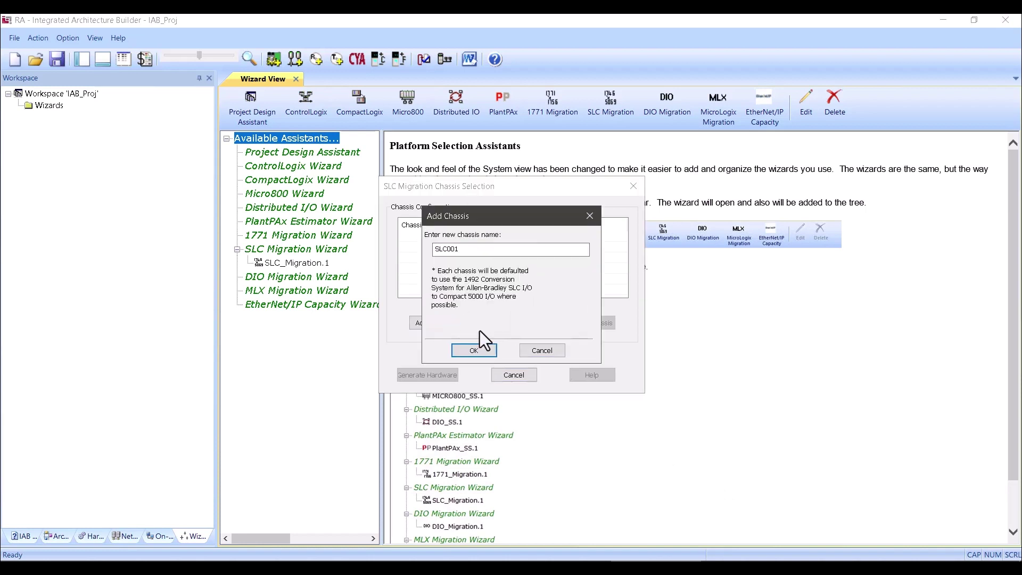
click(474, 351)
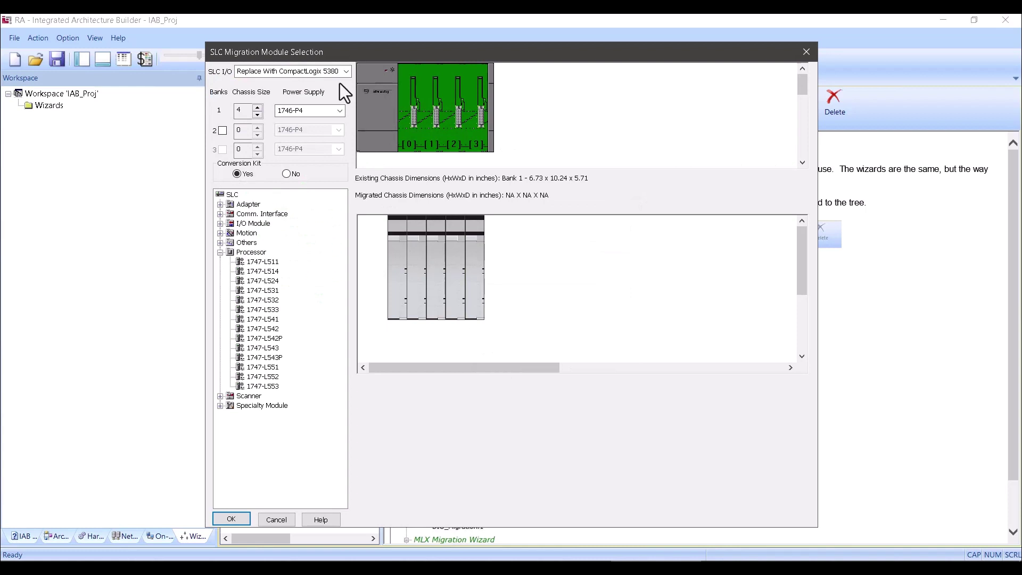
click(345, 69)
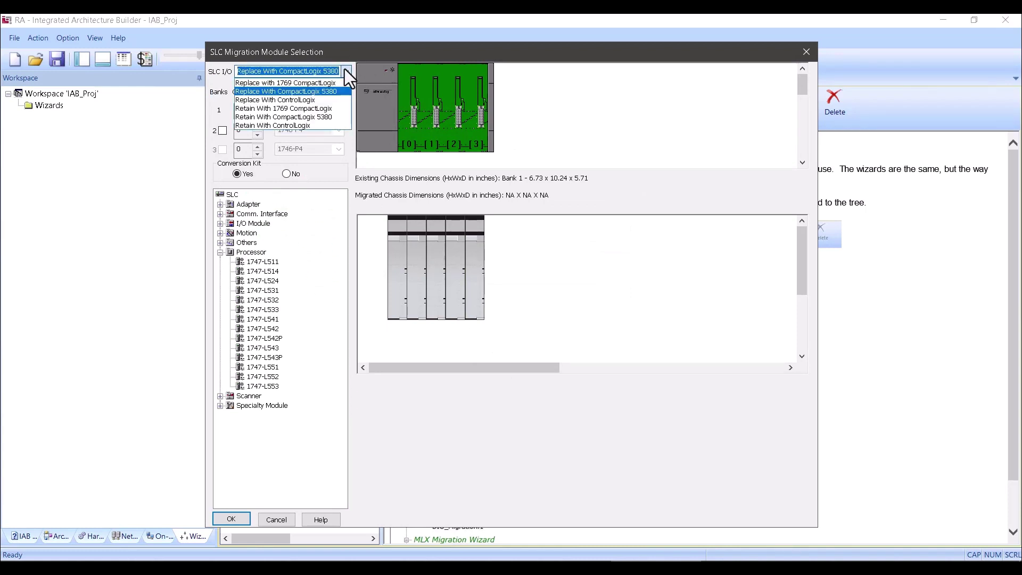
click(344, 68)
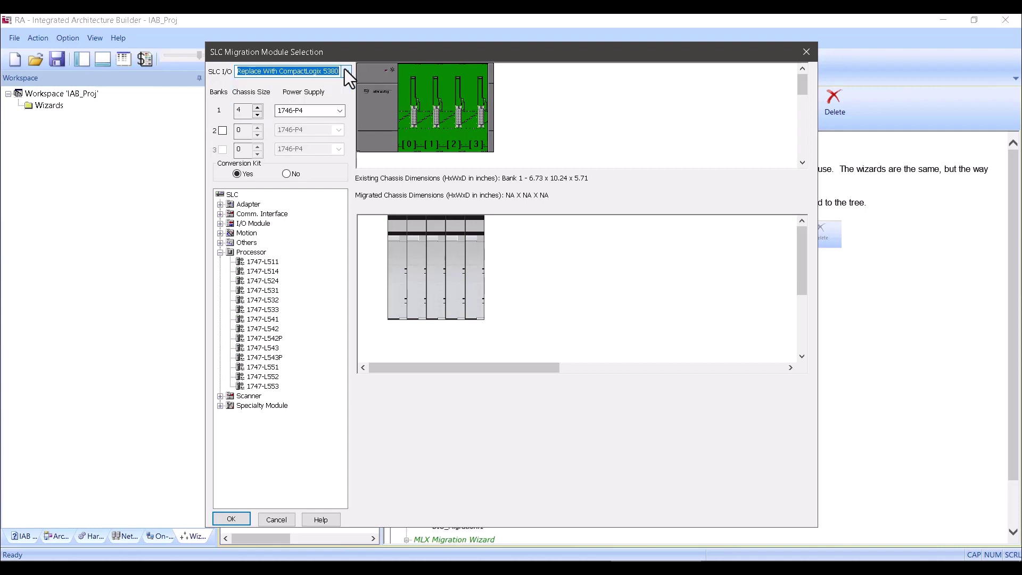
Step: Make bank 1 seven slots with a 1746-P4 supply and no conversion kit, then select 1747-L551
click(258, 108)
click(258, 108)
click(257, 108)
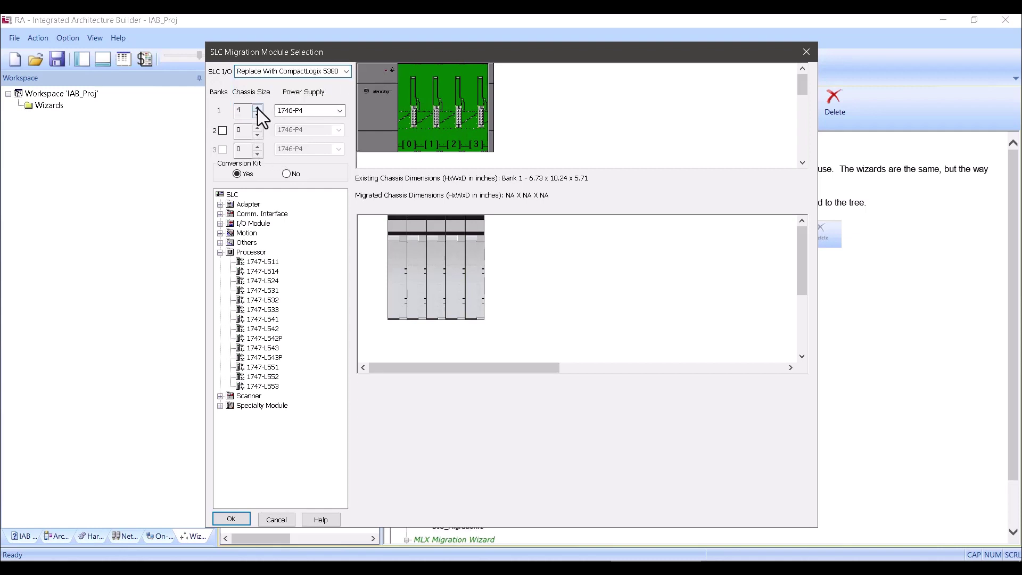
click(341, 111)
click(341, 111)
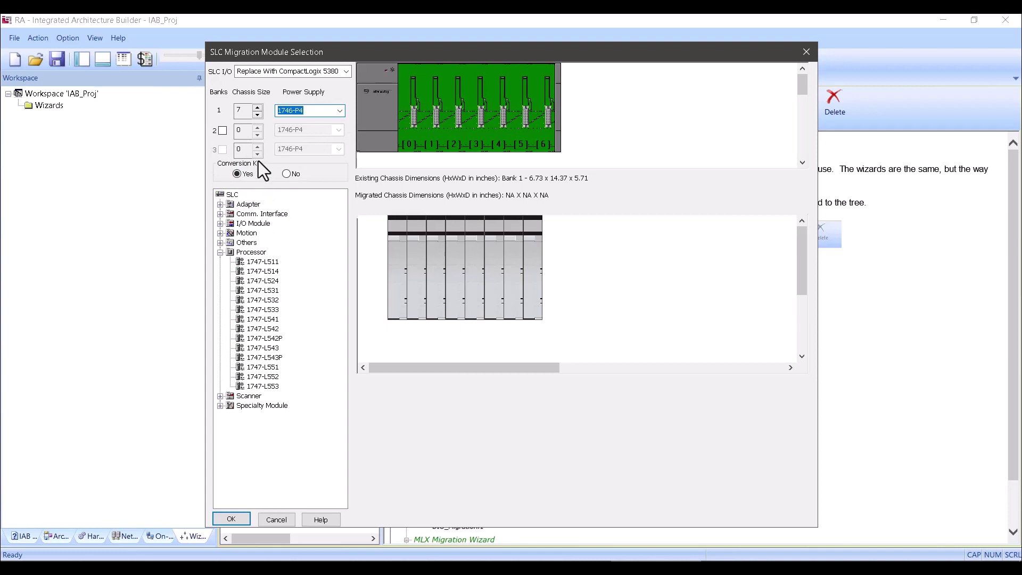
click(292, 173)
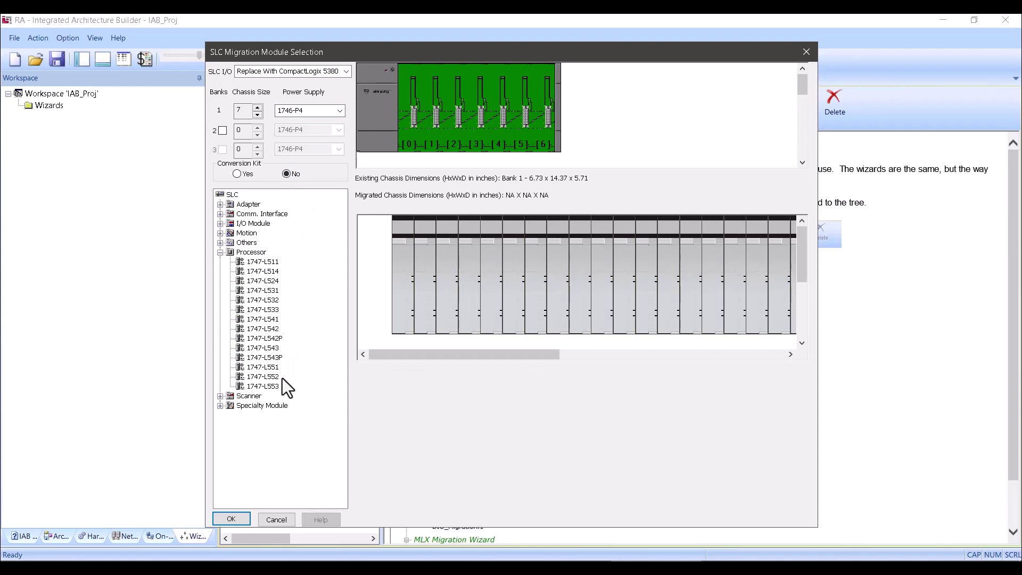
click(265, 369)
Step: Place the 1747-L551 in slot 0 and confirm the 5069-L306ER replacement controller
drag(261, 369, 433, 155)
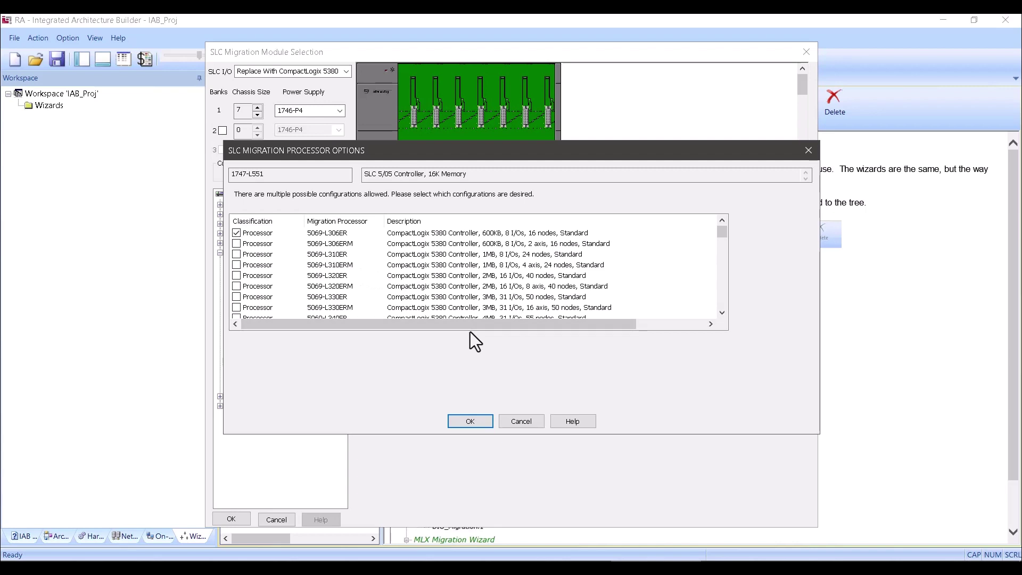
click(471, 421)
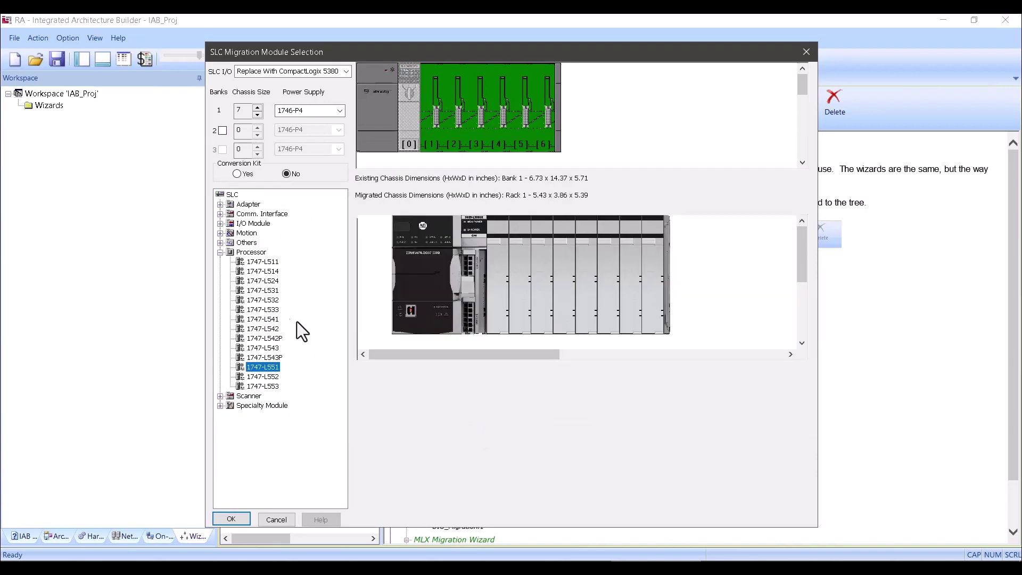
Step: Fill slots 1–4 with digital modules 1746-IA16, 1746-OA16, 1746-IB16 and 1746-OB16
click(221, 252)
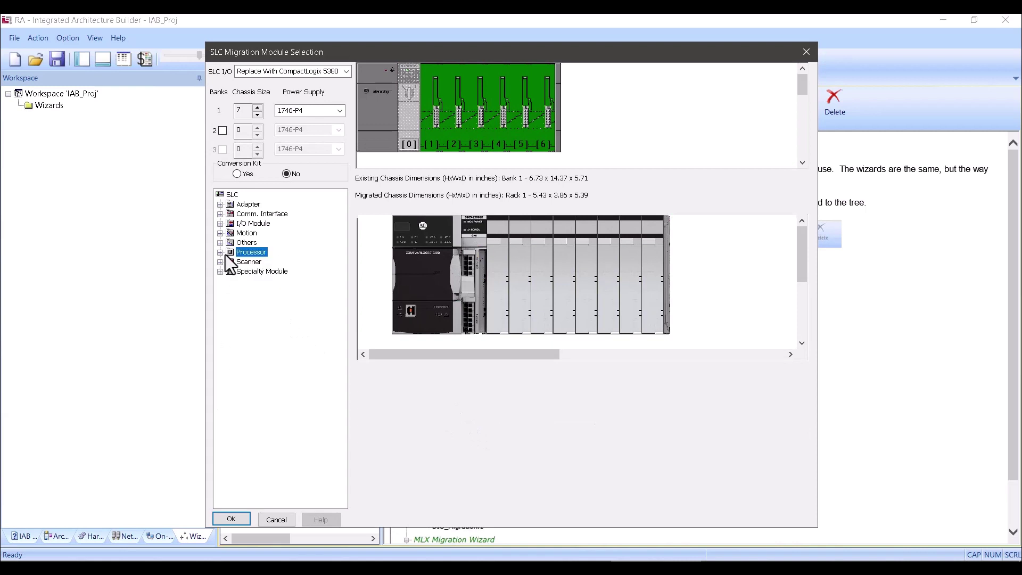
click(221, 224)
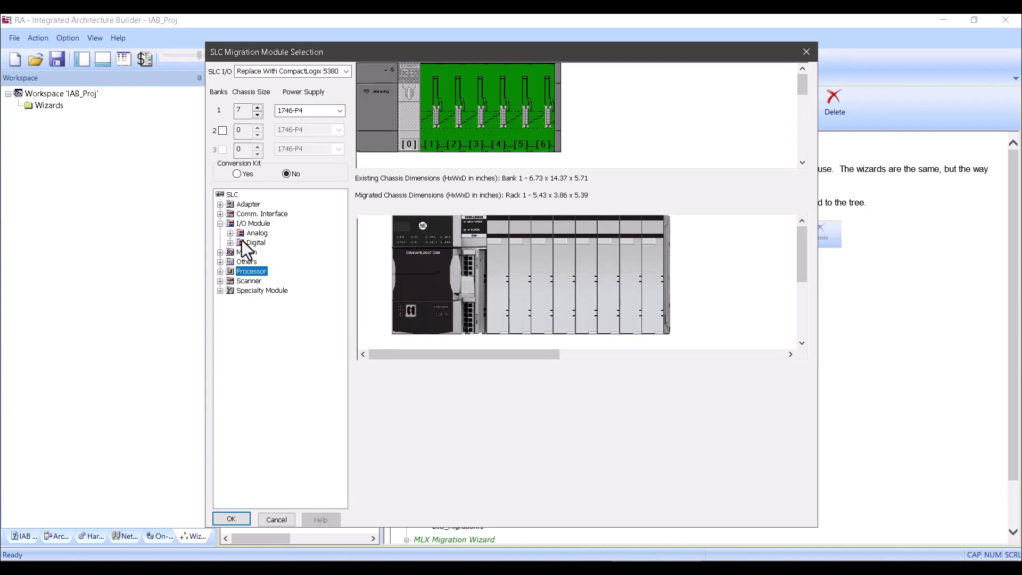
click(231, 243)
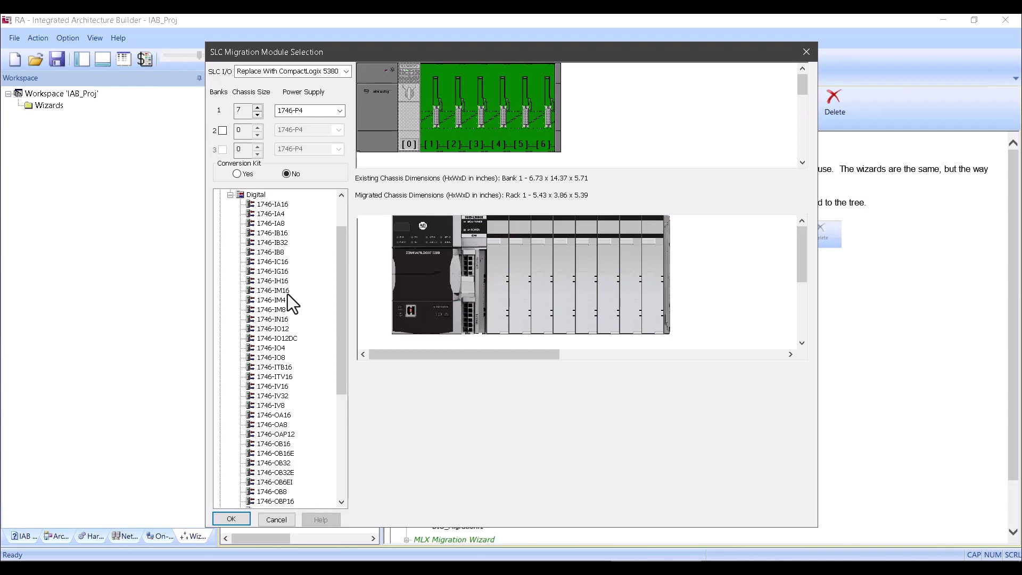
drag(279, 204, 462, 145)
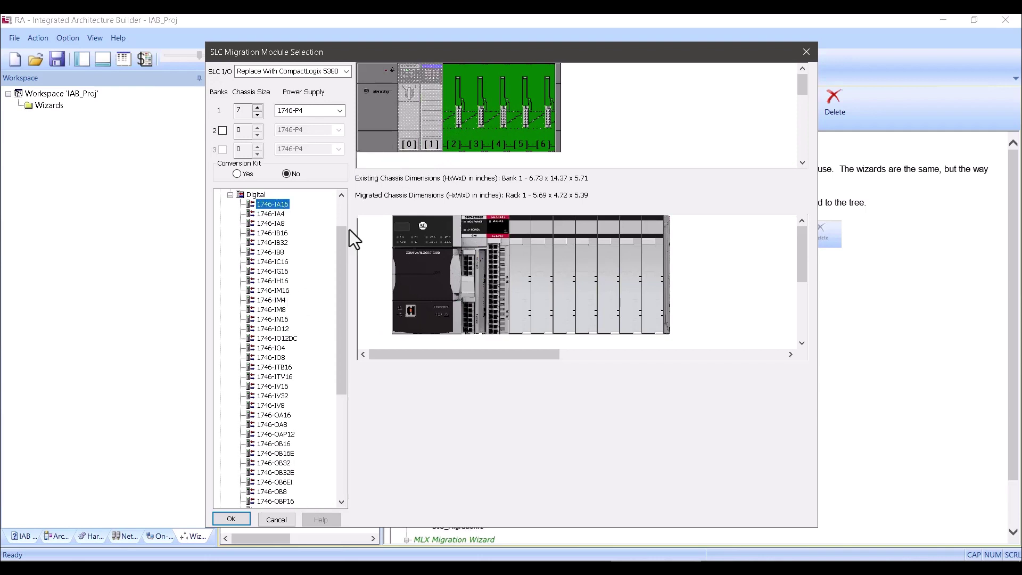
mouse_move(498, 269)
click(277, 415)
drag(281, 426, 463, 124)
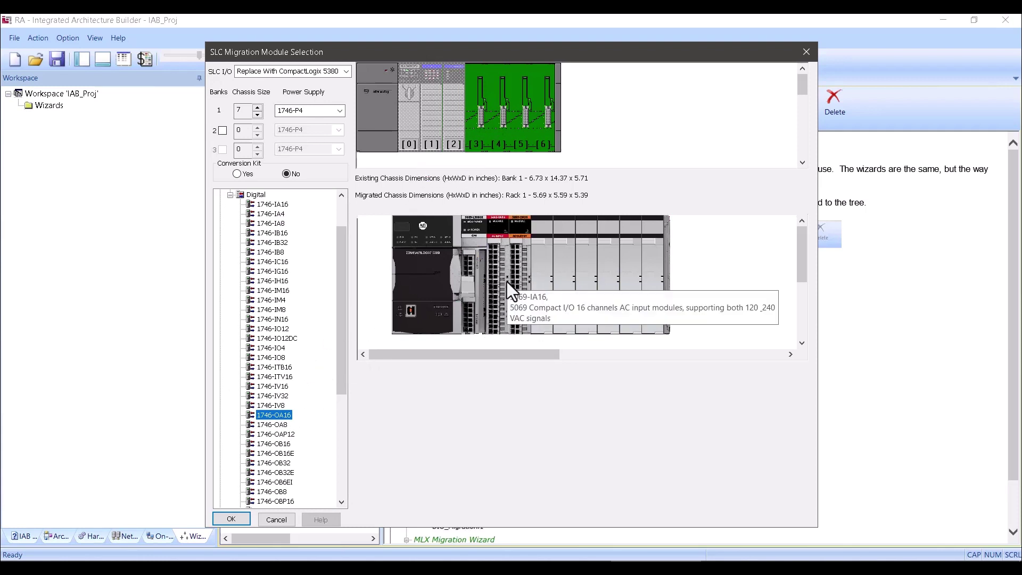
click(315, 233)
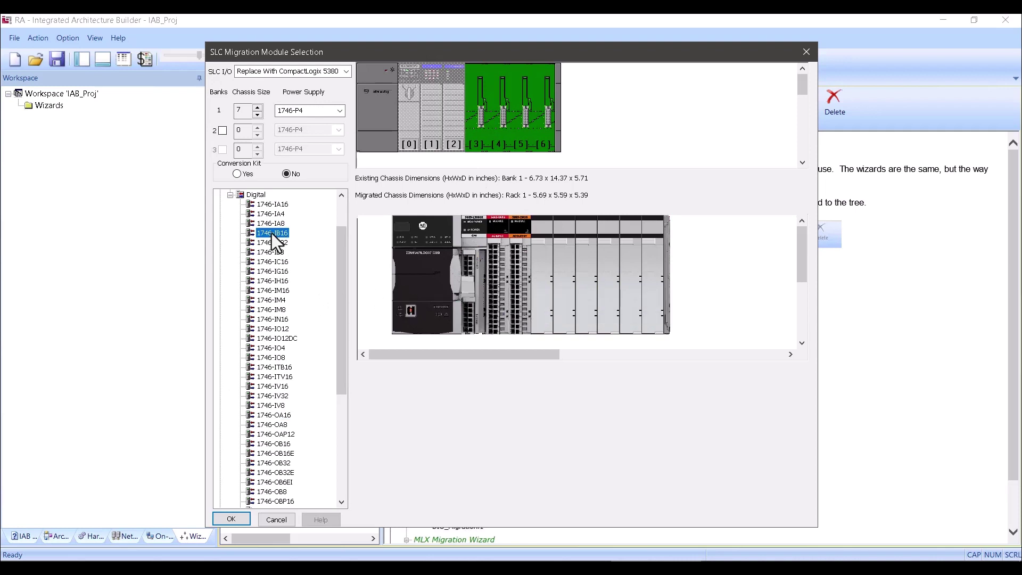
drag(272, 233, 475, 110)
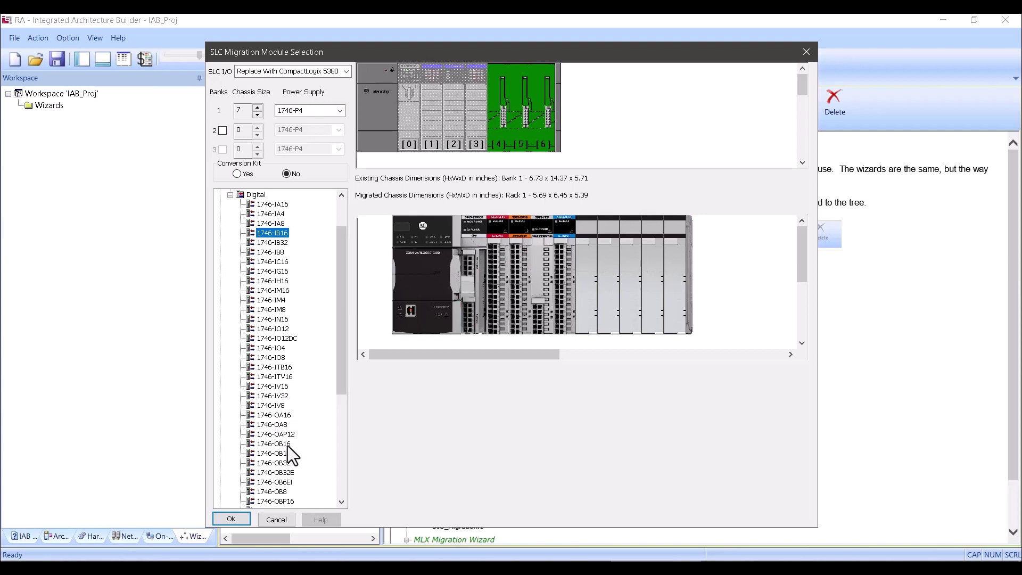
drag(286, 446, 529, 140)
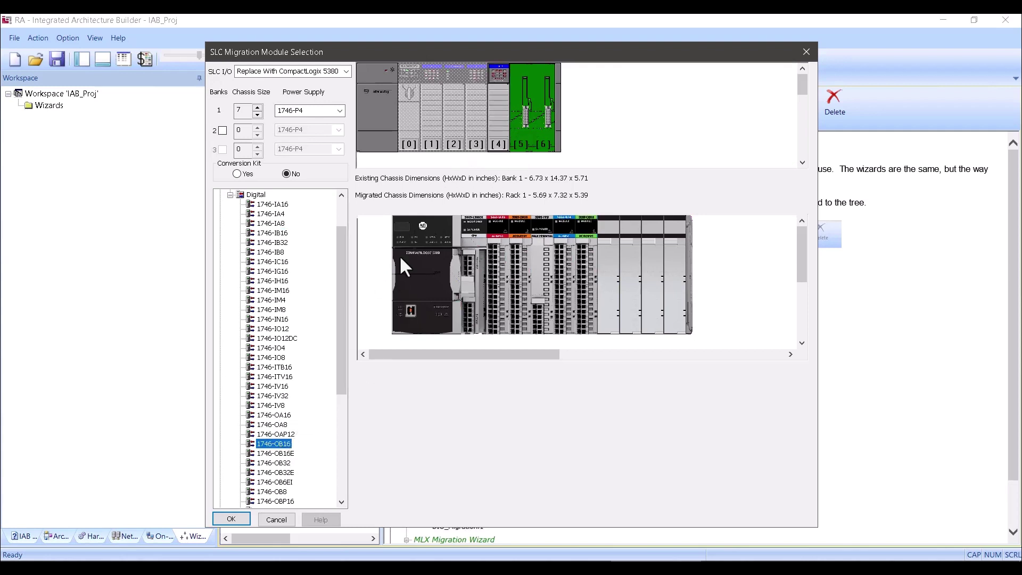
click(230, 195)
Step: Put analog 1746-NI4 in slot 5 and 1746-NO4I in slot 6, then accept the layout
click(230, 232)
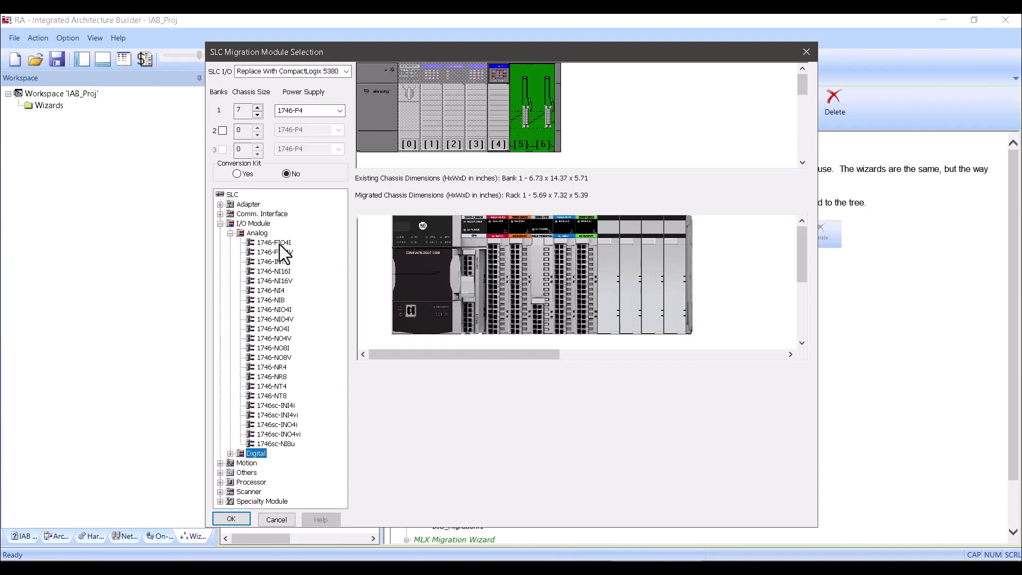
drag(272, 291, 545, 134)
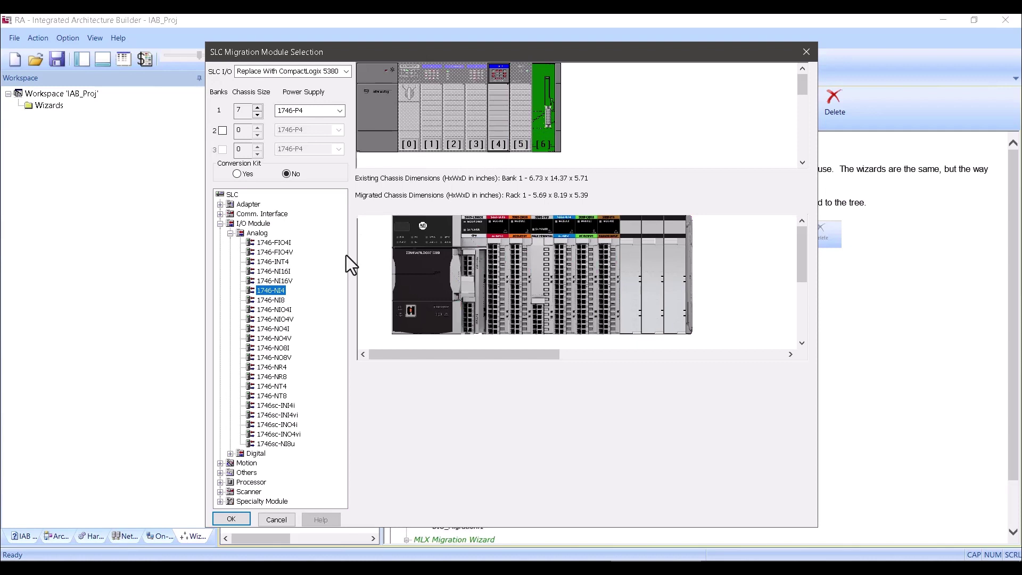
drag(284, 330, 565, 143)
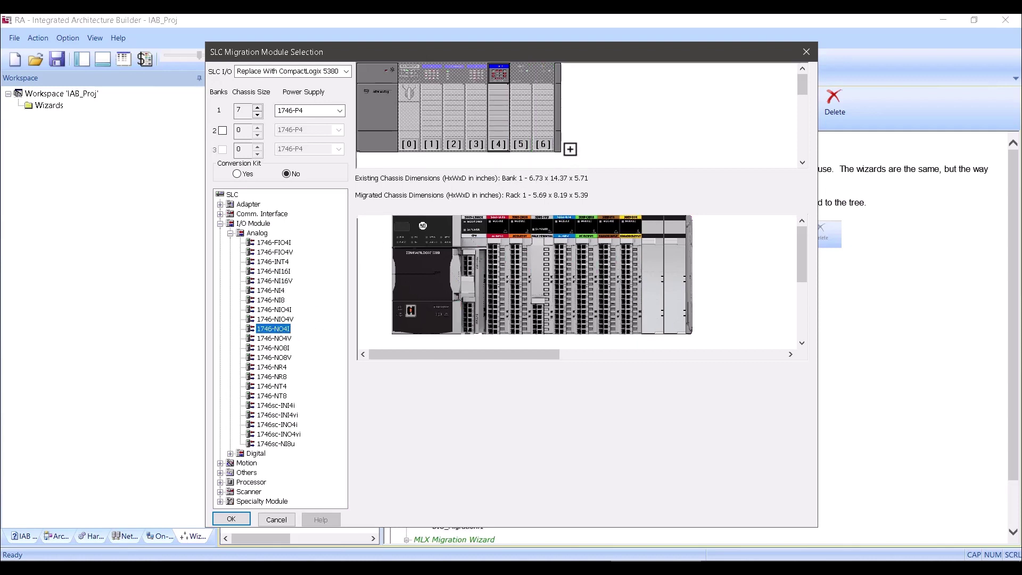
click(233, 522)
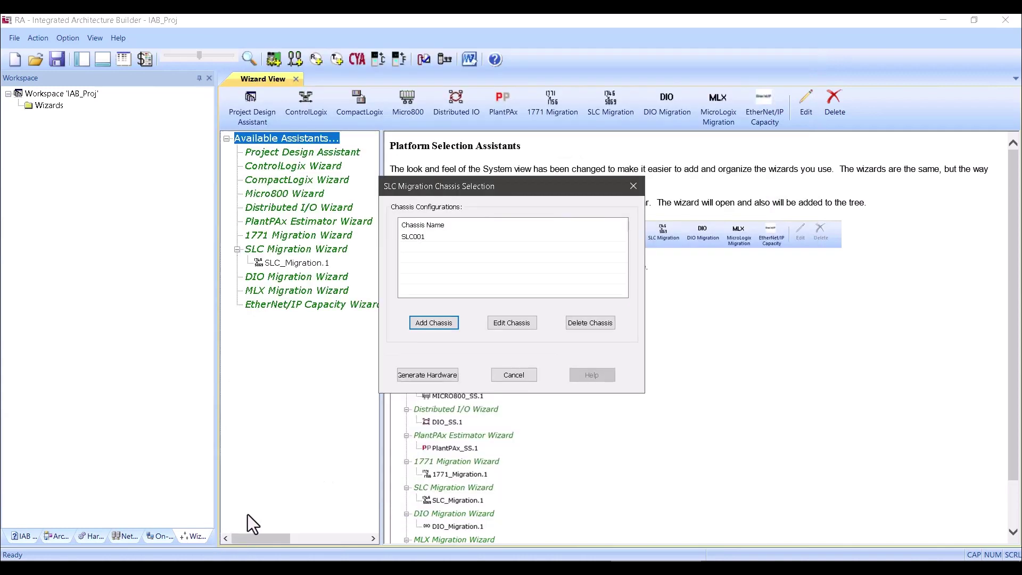
Step: Generate the CompactLogix hardware and build the BOM, accepting the warnings and saving the project
click(434, 375)
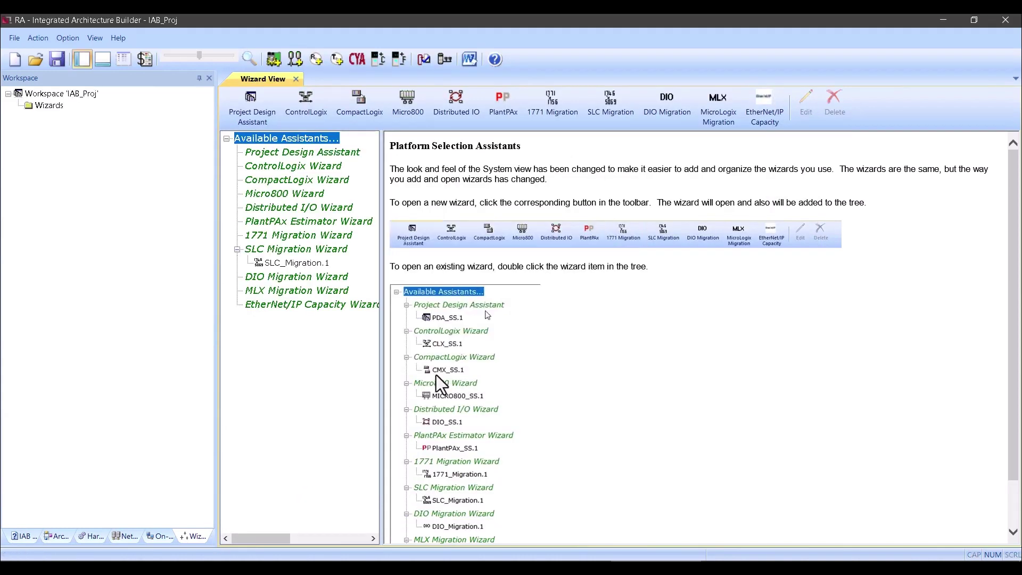
click(145, 59)
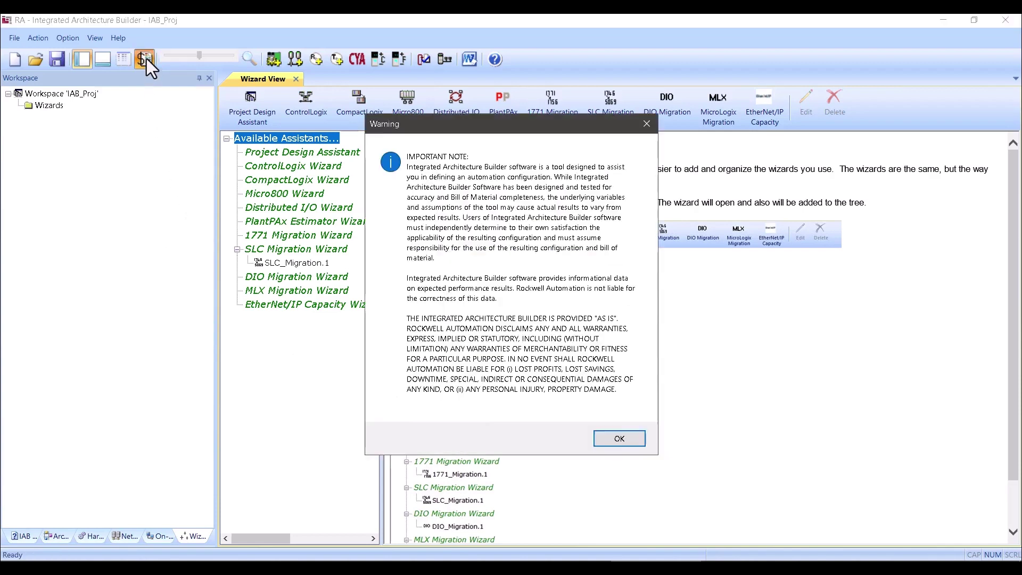
click(622, 440)
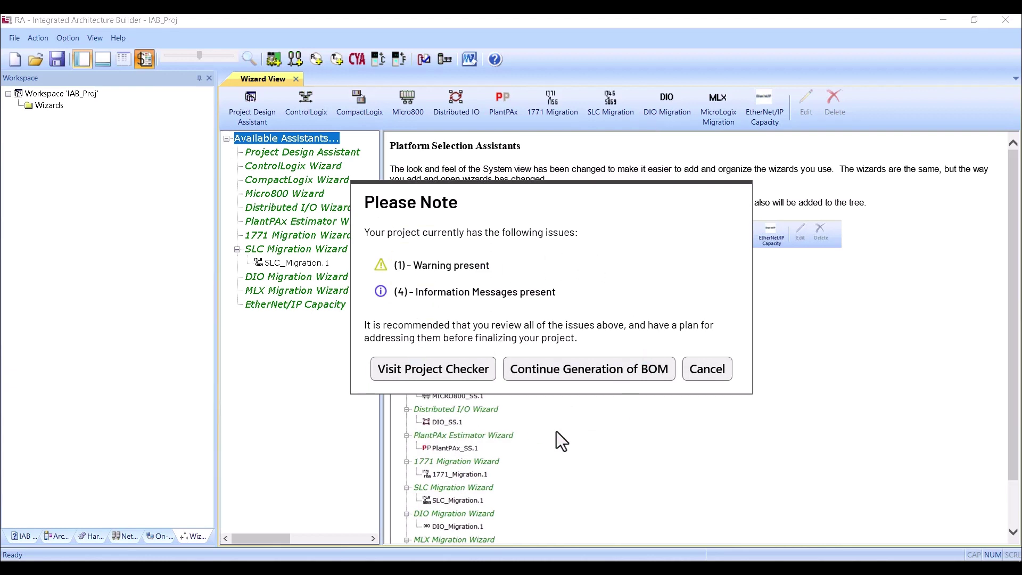
click(580, 368)
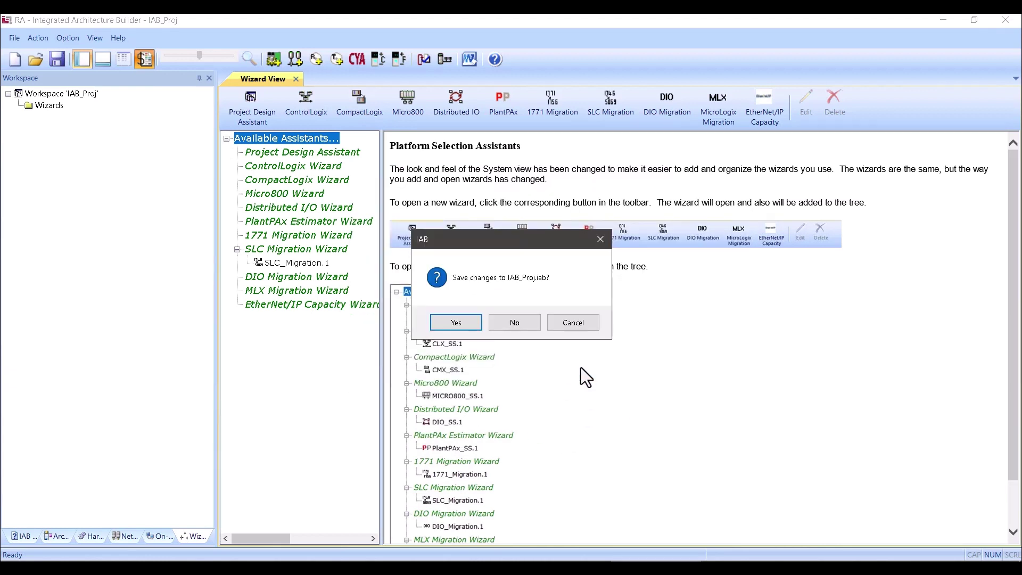
click(464, 320)
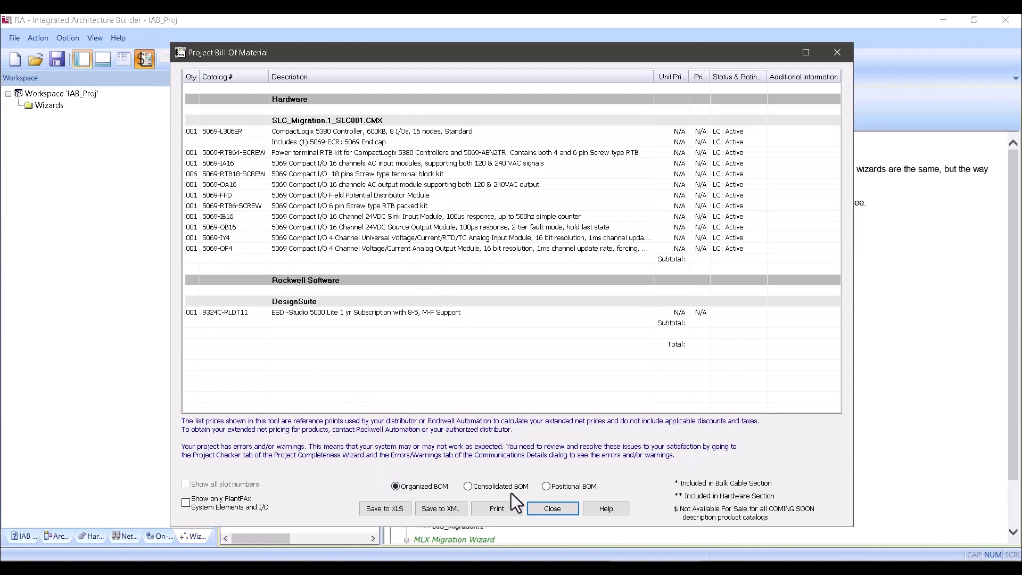
Step: Export the positional BOM as IAB_Proj_Pos.xlsx and open it in Excel
click(497, 488)
click(563, 486)
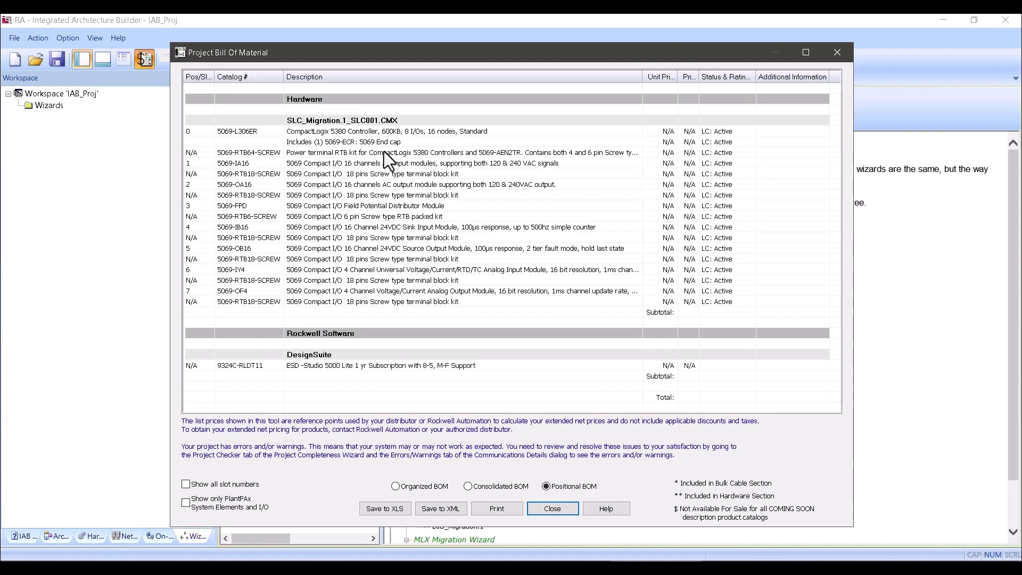
click(385, 511)
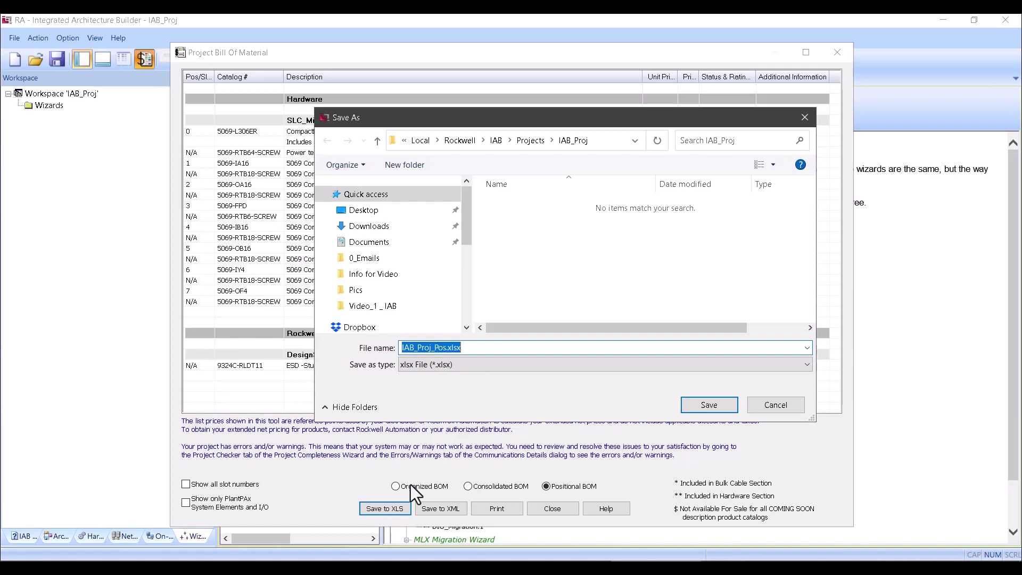
click(704, 408)
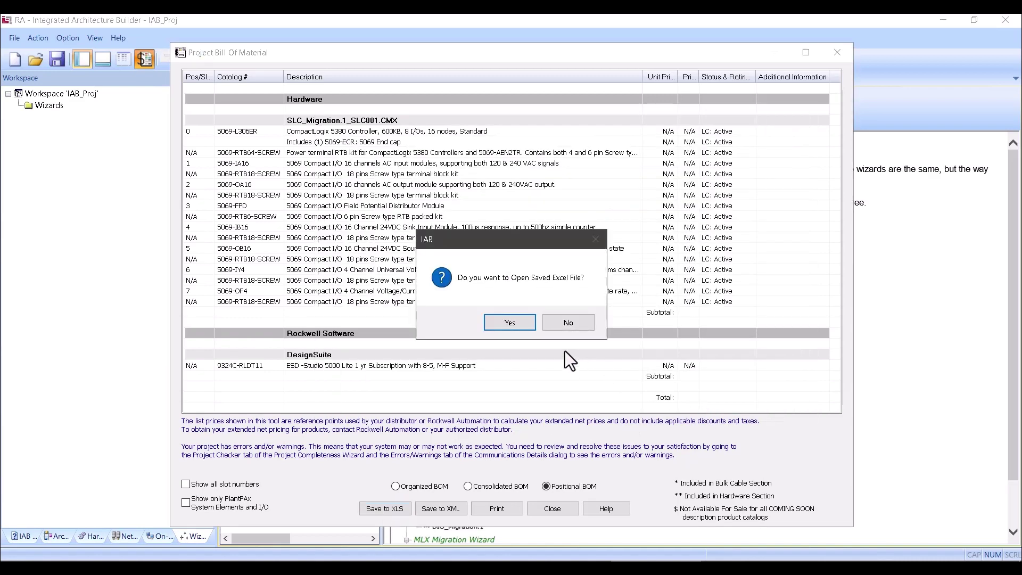
click(503, 320)
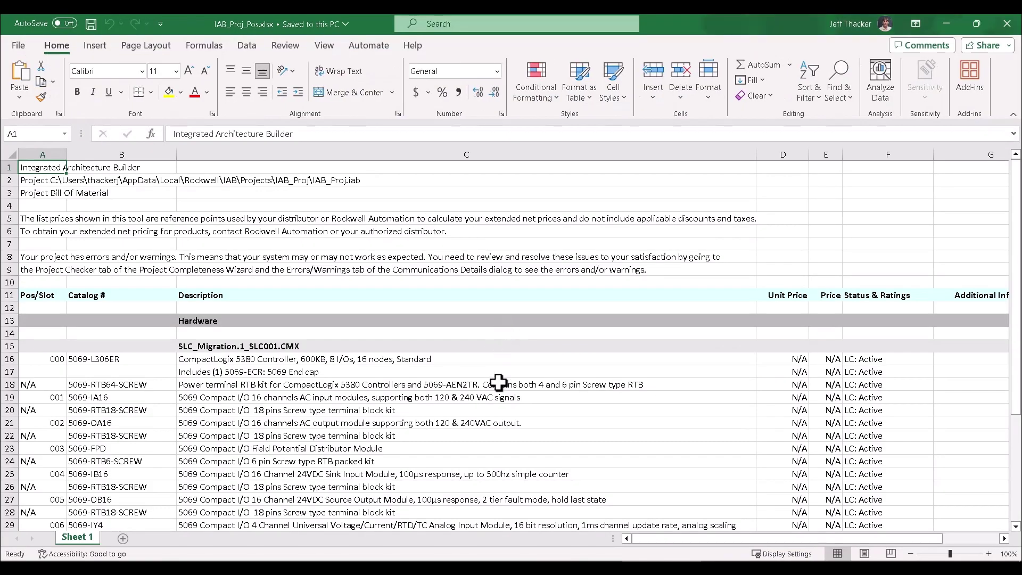
scroll(498, 383, down, 4)
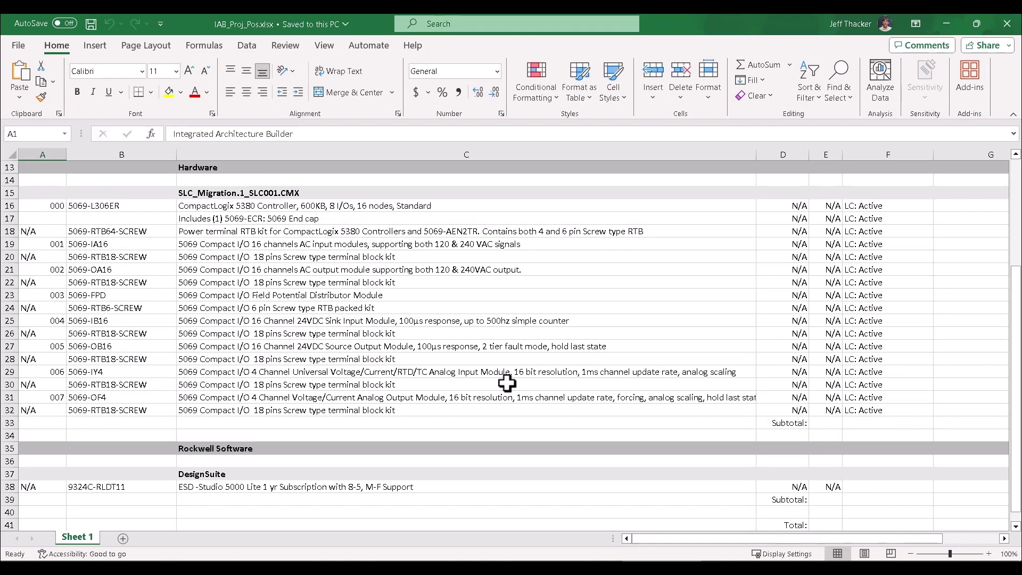